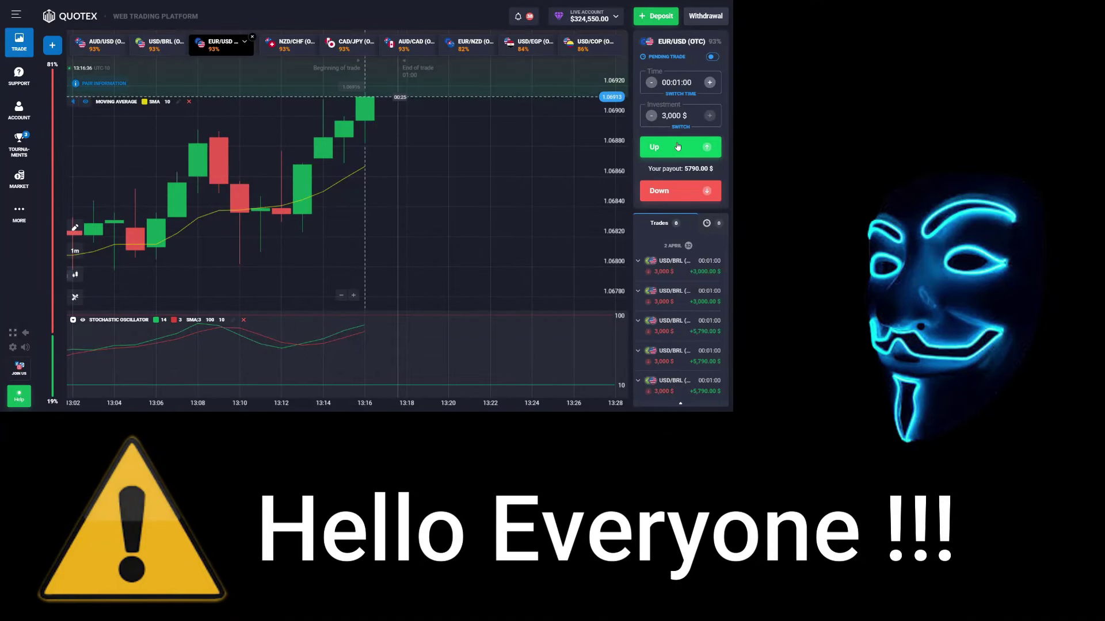
click(678, 147)
click(678, 146)
click(678, 147)
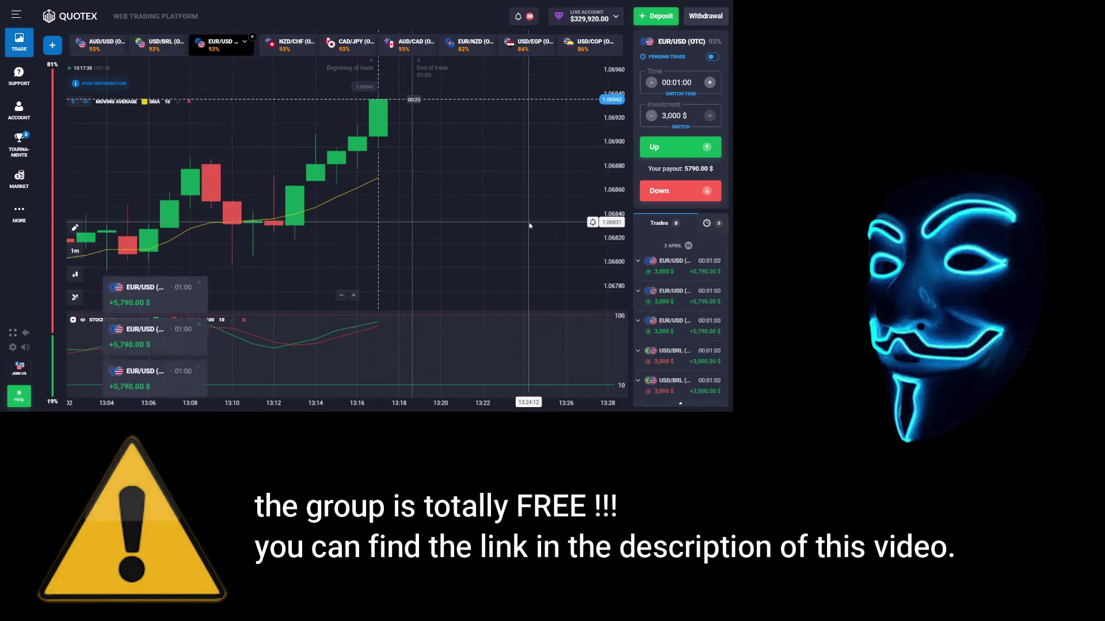
- Place a 3,000 $ one-minute Up trade on EUR/USD (OTC), earning +5,790 $
scroll(687, 292, down, 1)
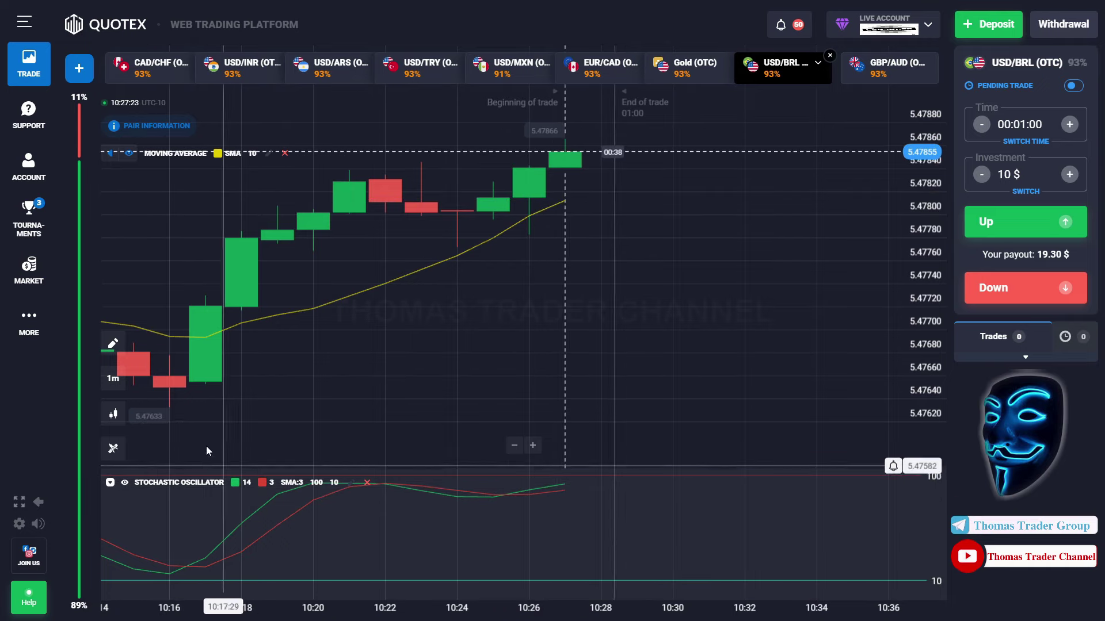
- Keep 1-minute candles and open a 10 $ one-minute Up trade on USD/BRL (OTC)
click(113, 378)
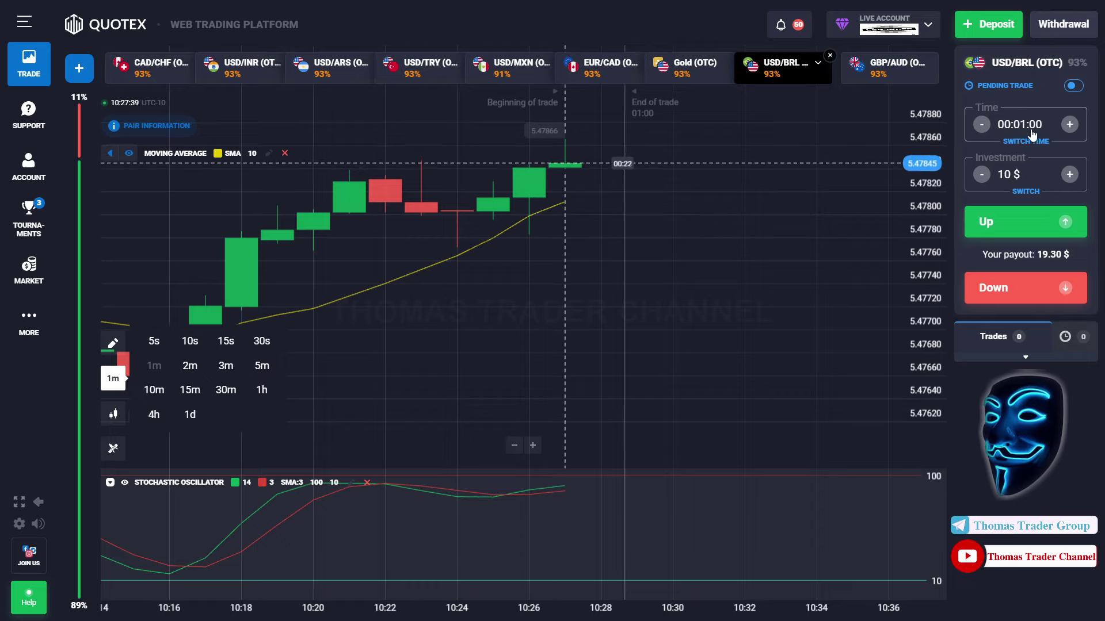
click(816, 433)
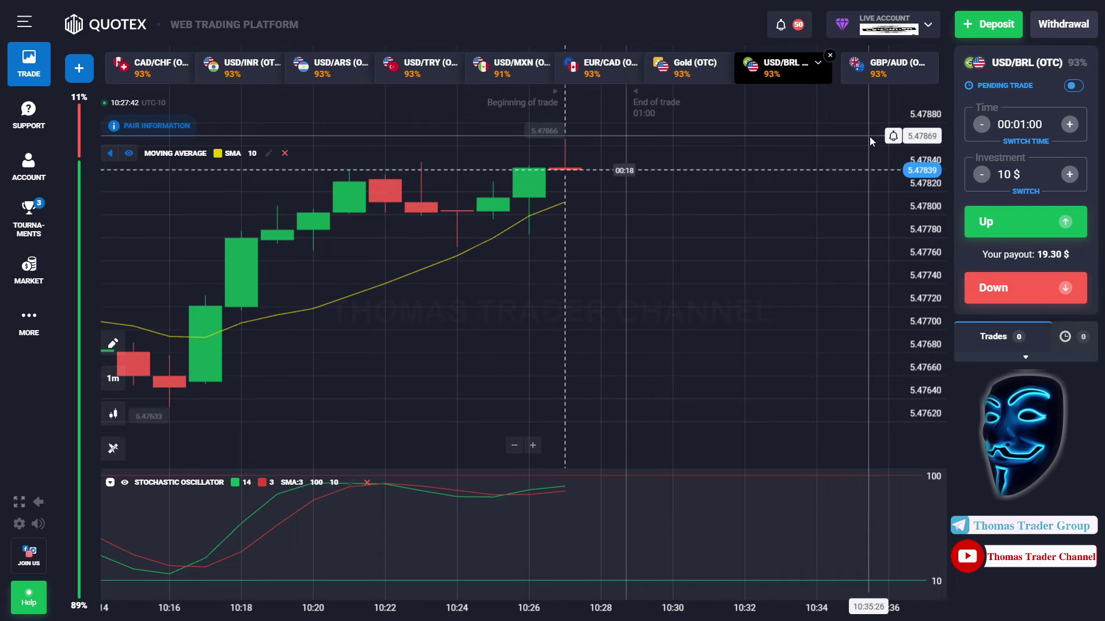
click(1047, 221)
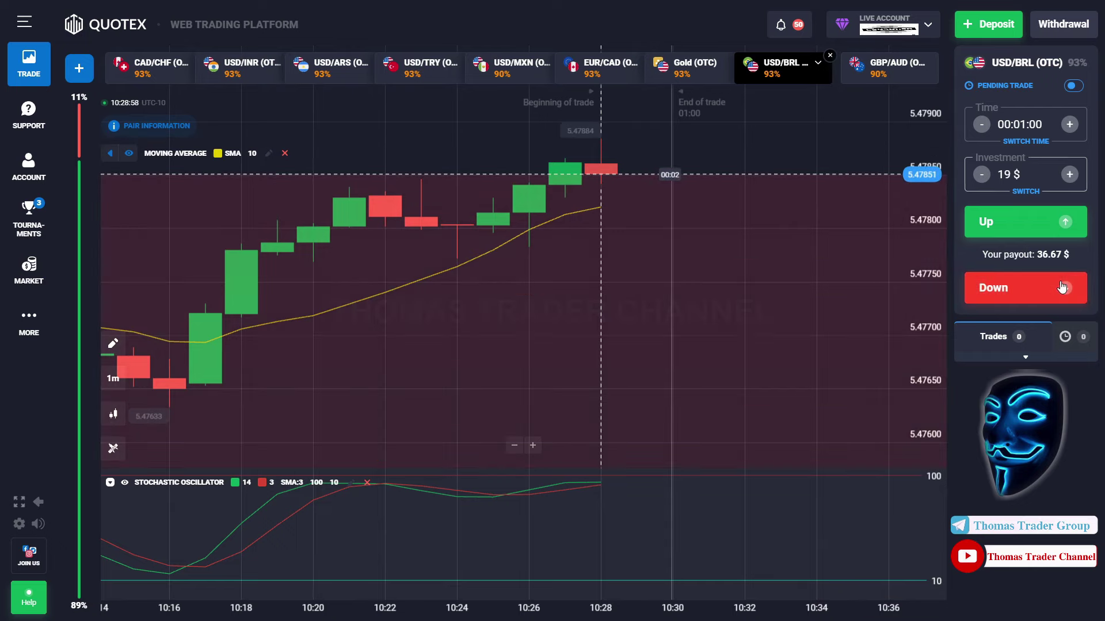
- Open a 19 $ one-minute Down trade on USD/BRL (OTC), winning +36.67 $
click(1062, 286)
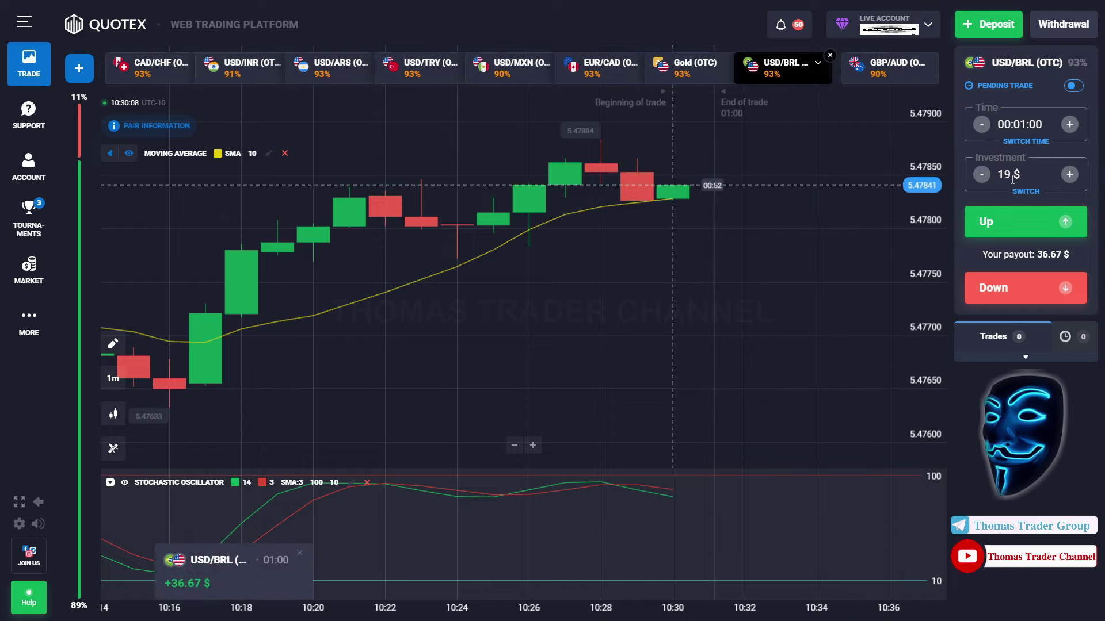
- Enter the stake and open a 68 $ one-minute Down trade on EUR/CAD (OTC)
text(36)
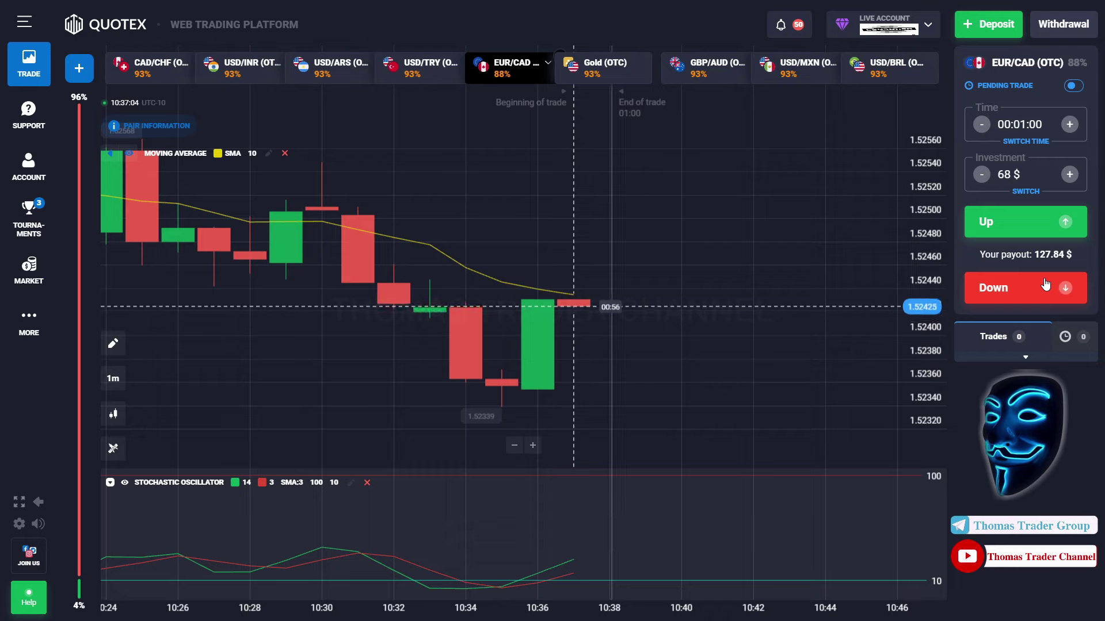
click(1046, 284)
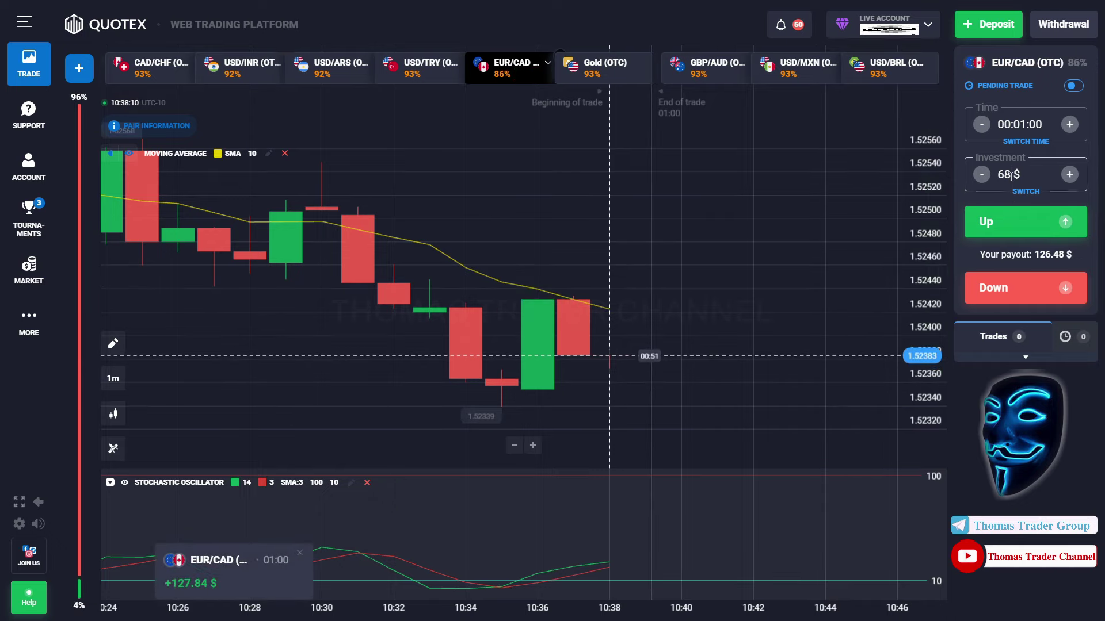
- Replace the 68 $ stake with 127 $ and open a one-minute Down trade on EUR/CAD (OTC)
click(1010, 175)
key(BackSpace)
key(BackSpace)
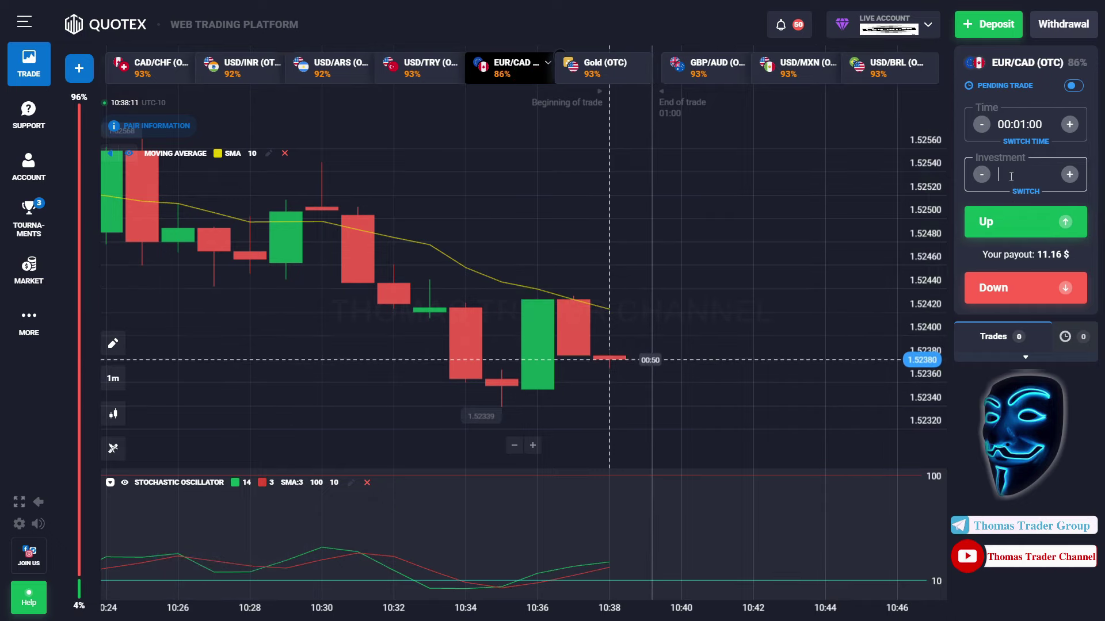
text(127 $)
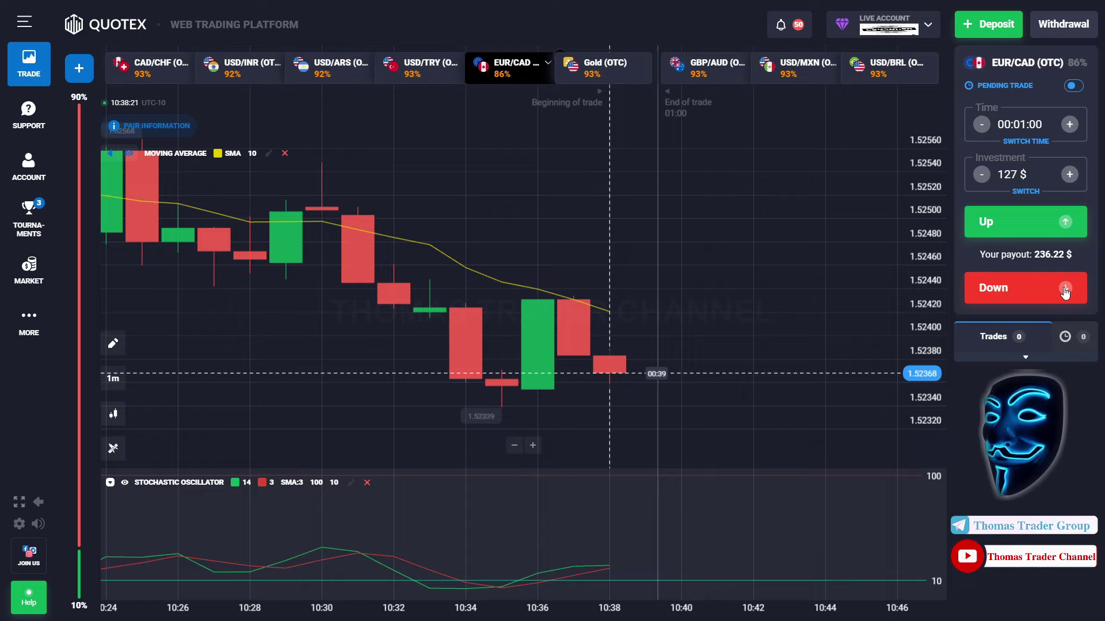
click(1065, 291)
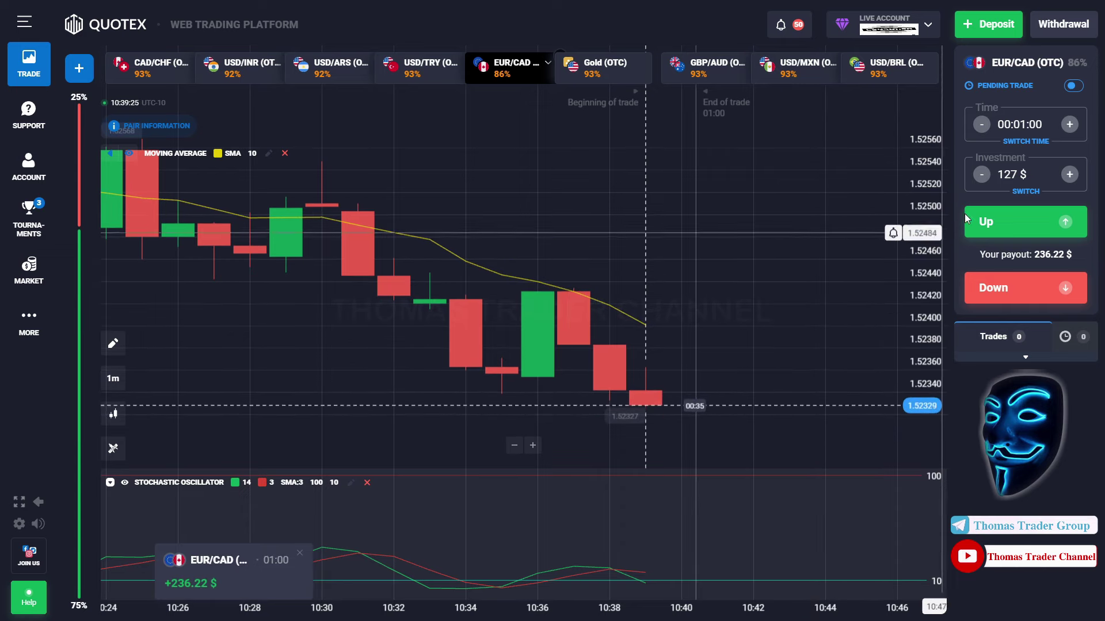
- Change the stake to 236 $ and open a one-minute Up trade on EUR/CAD (OTC)
key(BackSpace)
key(BackSpace)
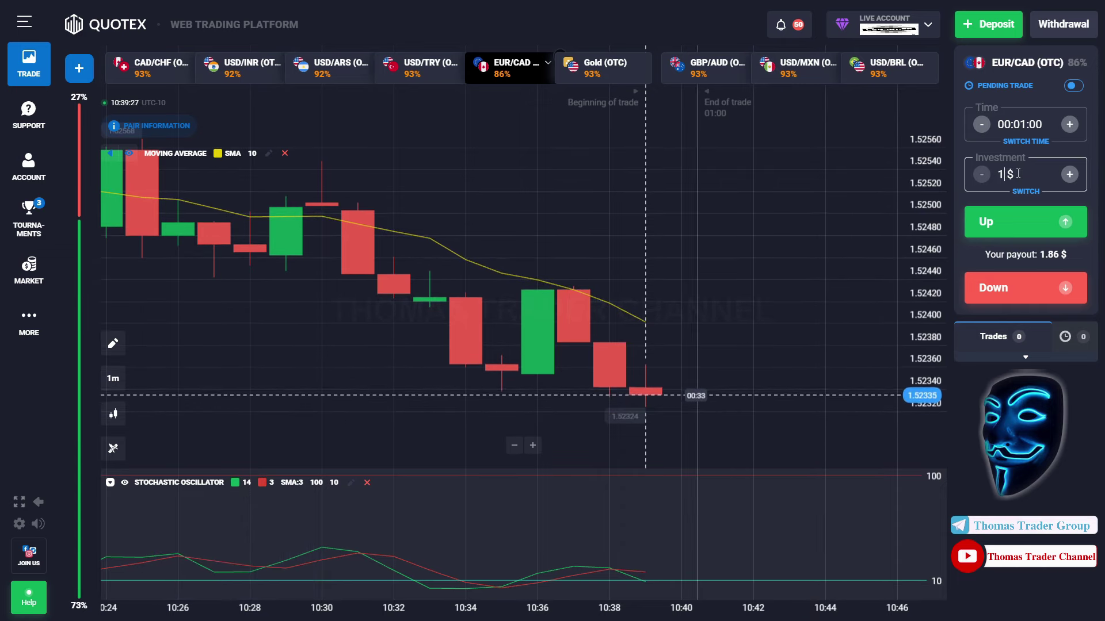
text(236)
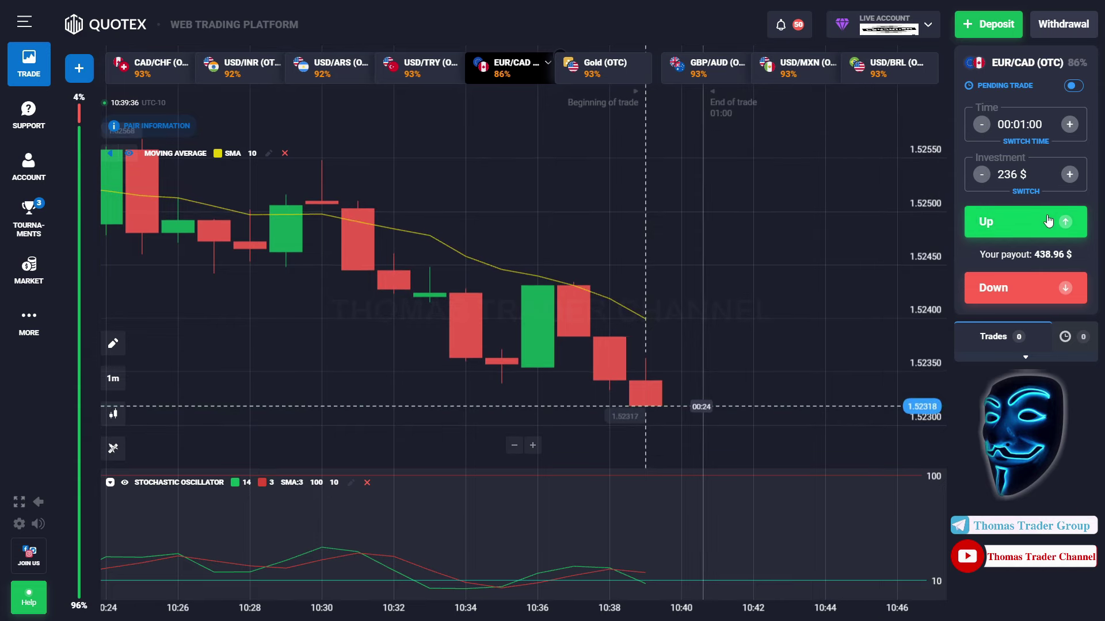
click(1048, 222)
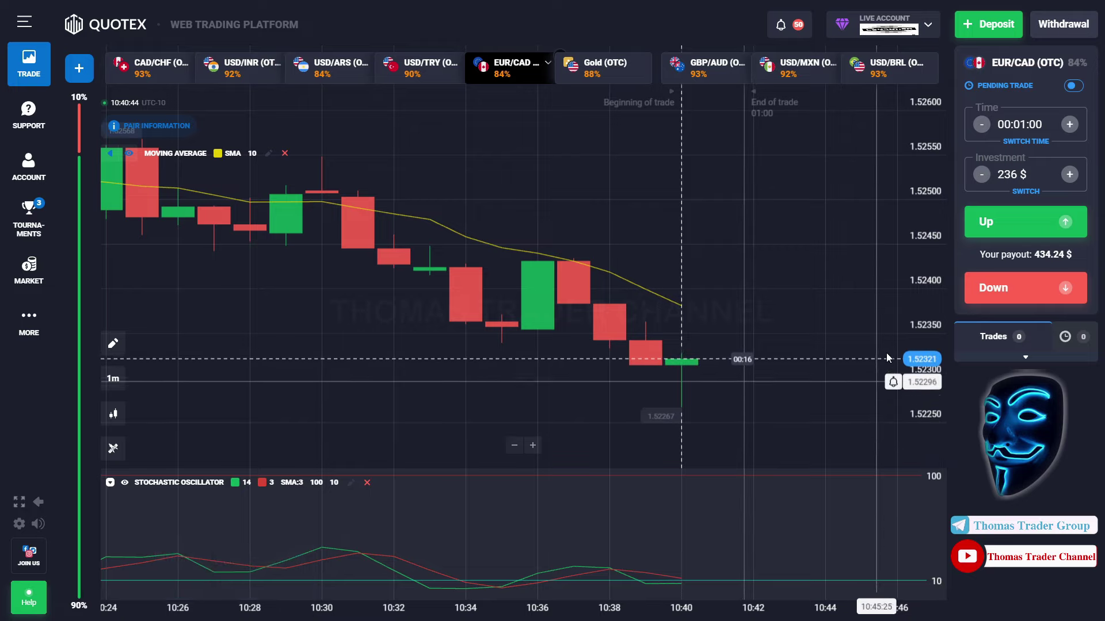
- Edit the stake to 438 $ and open a one-minute EUR/CAD (OTC) trade paying +805.92 $
click(1016, 175)
key(BackSpace)
text(8)
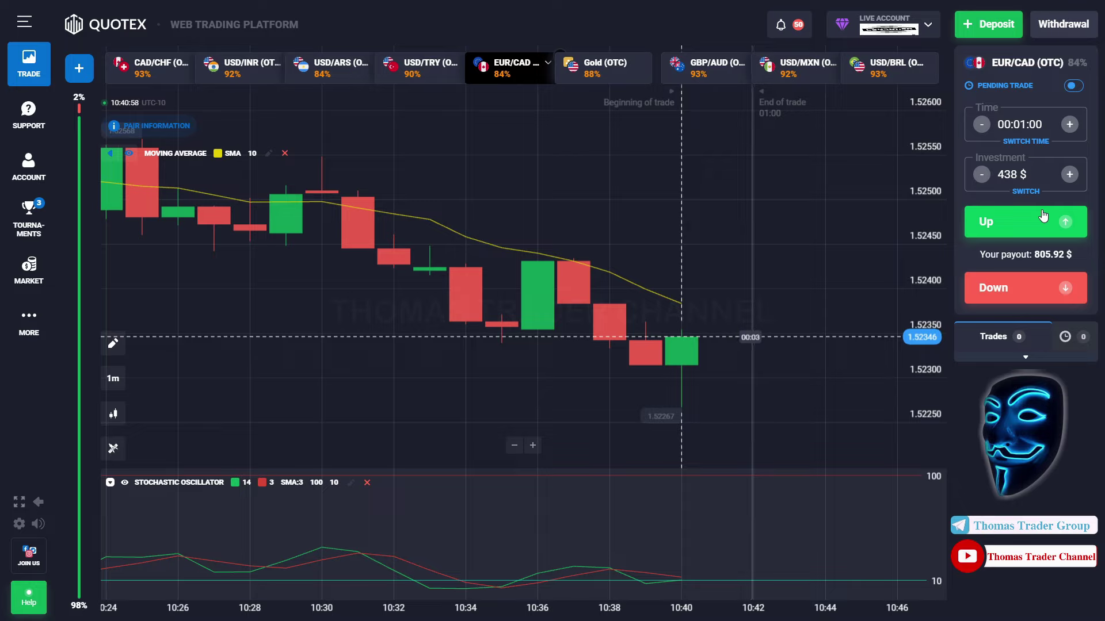
click(1043, 216)
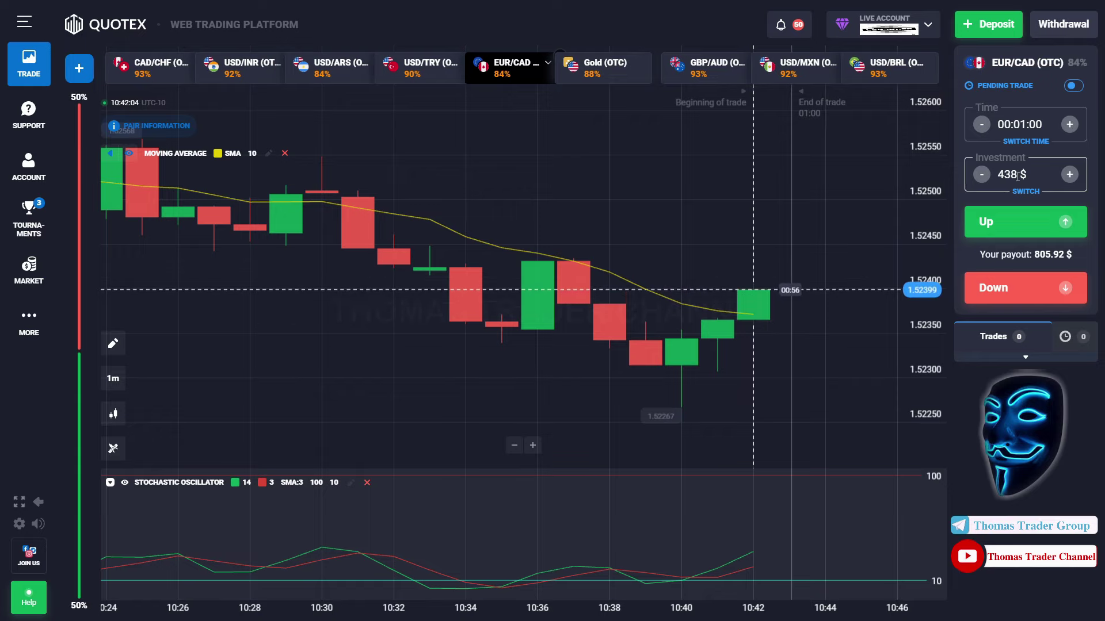
- Set the stake to 805 $ and open a one-minute Down trade on EUR/CAD (OTC)
text(805)
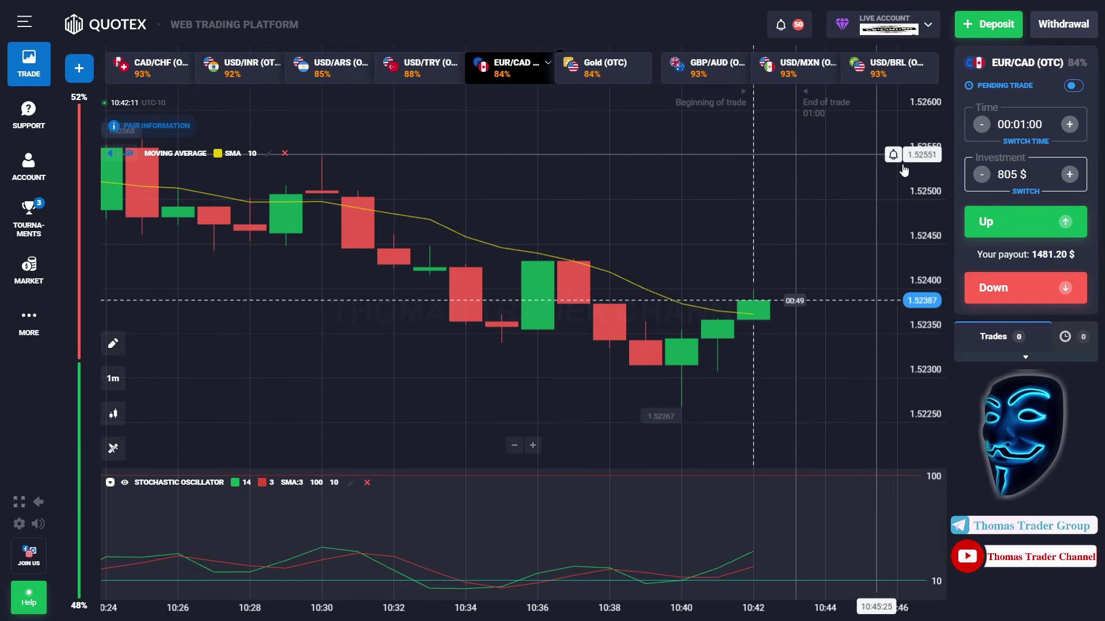
click(1081, 292)
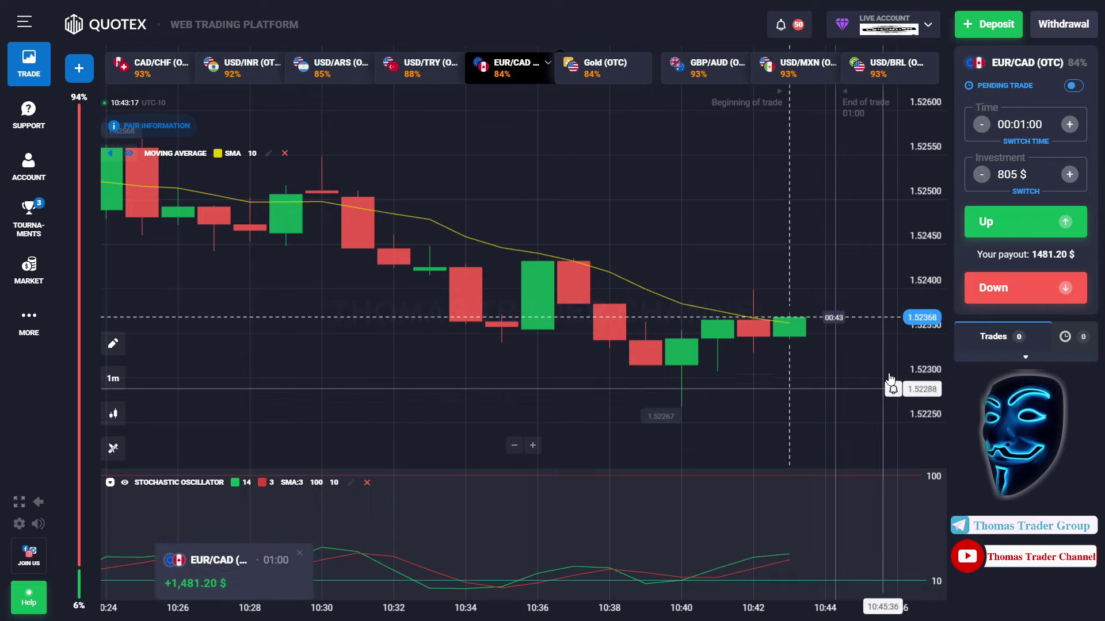
- Replace the 805 $ stake with 1,481 $ and open a one-minute USD/ARS (OTC) trade
click(1016, 173)
key(BackSpace)
key(BackSpace)
key(BackSpace)
text(1,48)
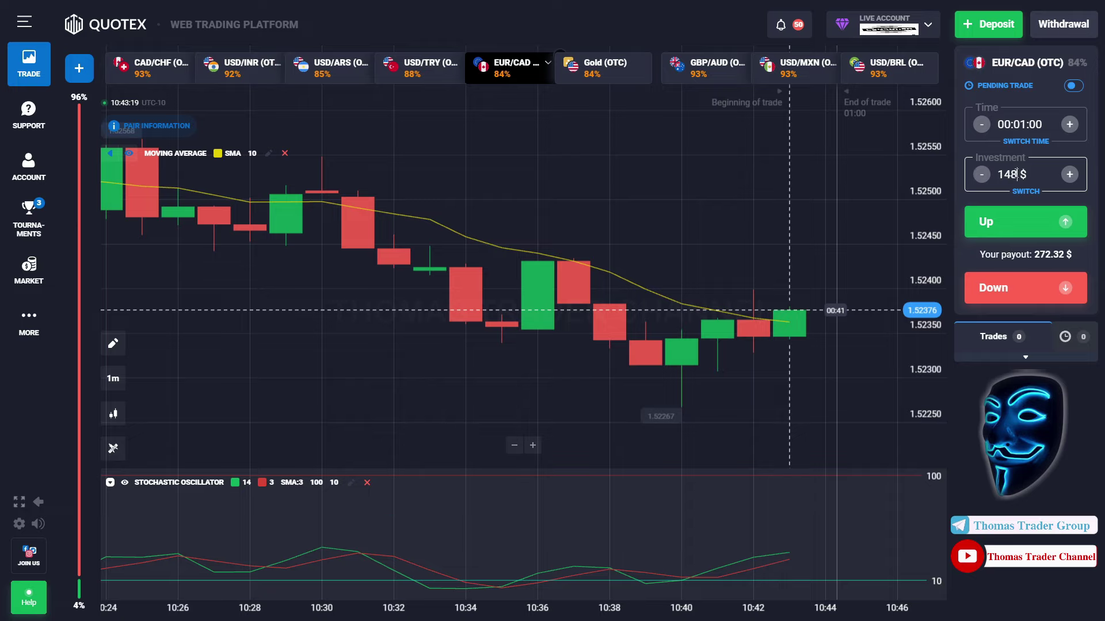
text(1)
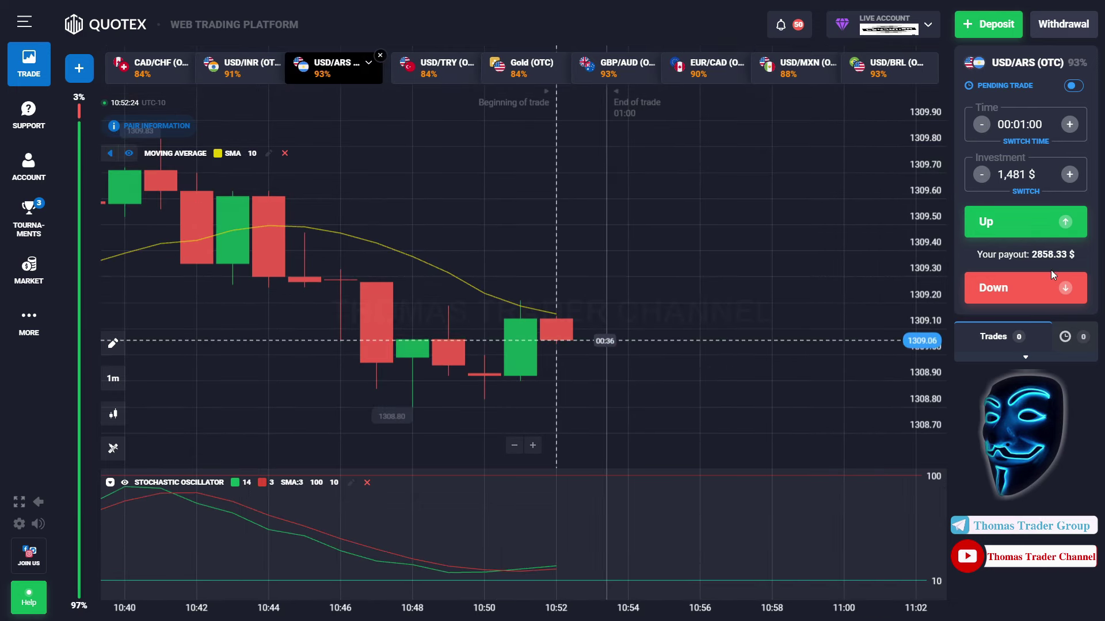
click(1056, 279)
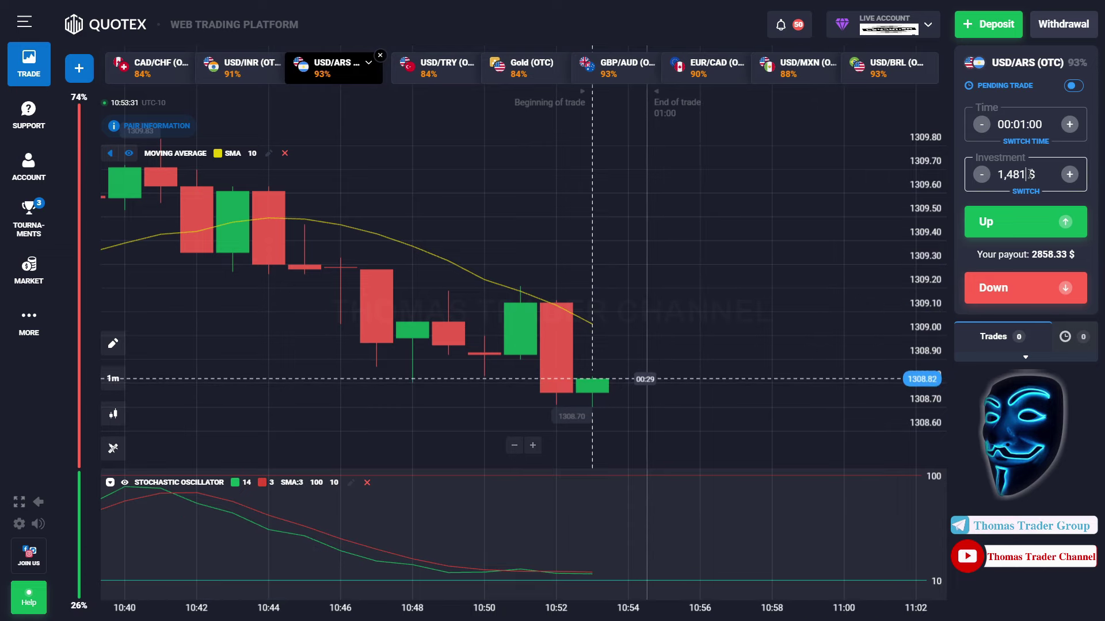
- Replace the 1,481 $ stake with 2,858 $ and open a one-minute Up trade on USD/ARS (OTC)
key(BackSpace)
key(BackSpace)
key(BackSpace)
key(BackSpace)
text(2,858)
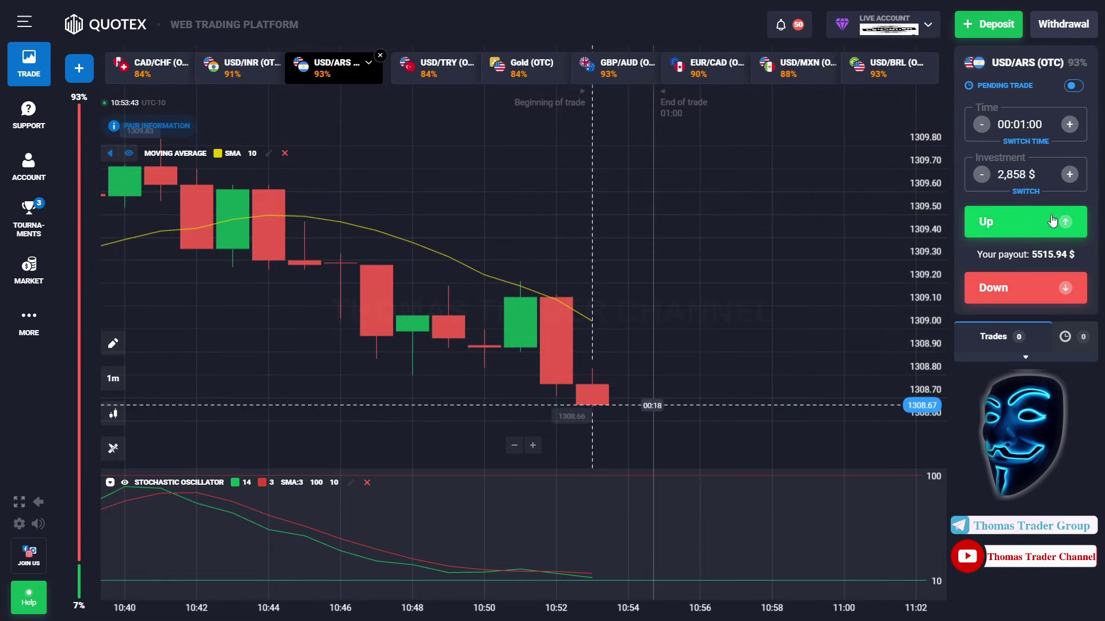
click(1052, 221)
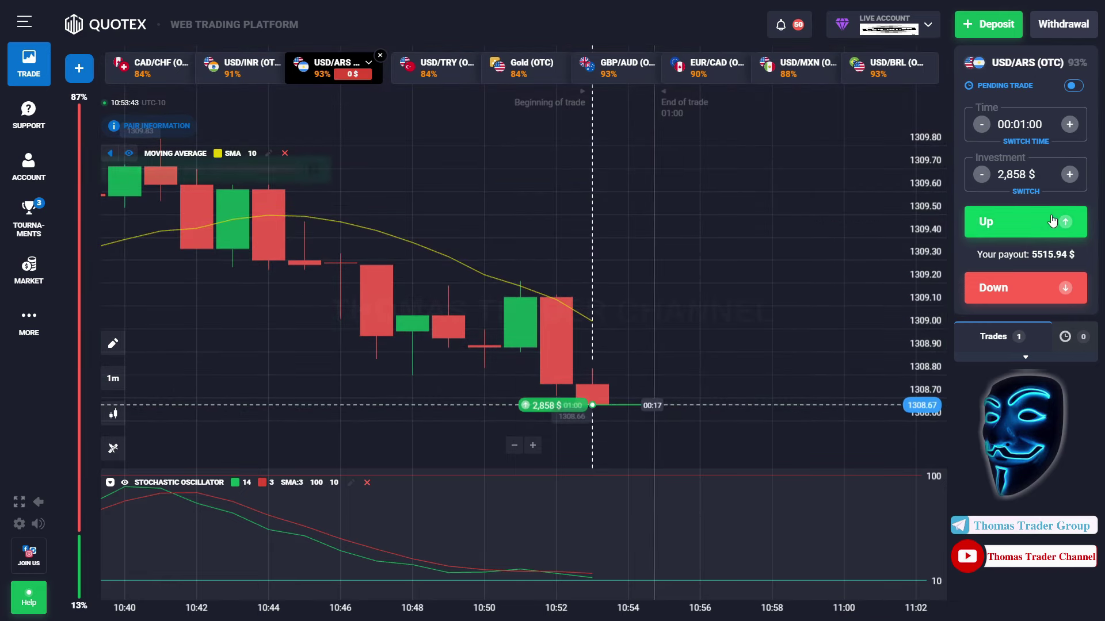